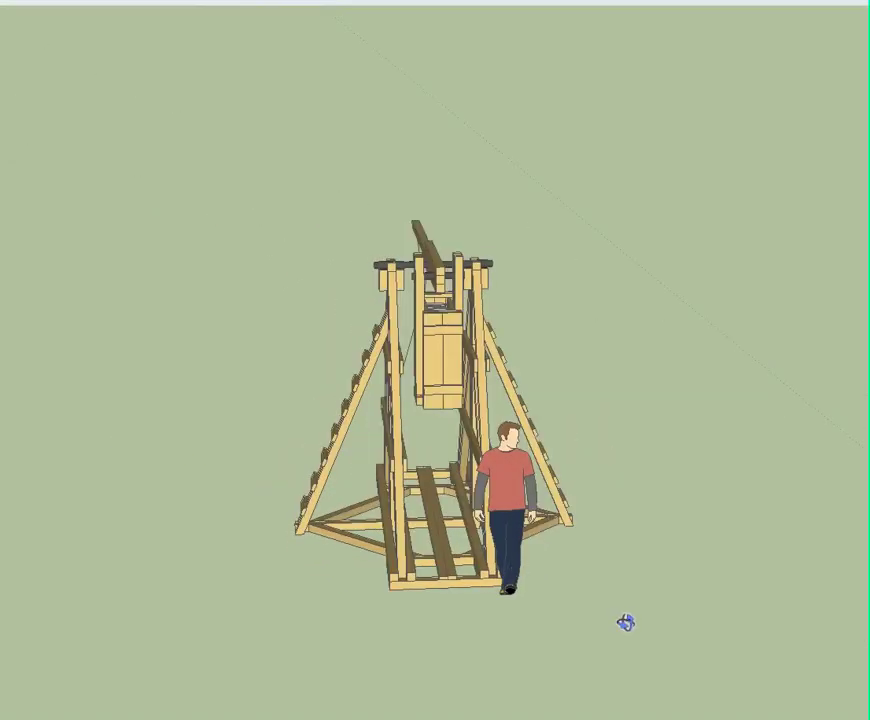
Orbit the trebuchet from its front to an oblique side view.
mouse_move(615, 611)
middle_mouse_down()
mouse_move(315, 553)
mouse_move(216, 569)
middle_mouse_up()
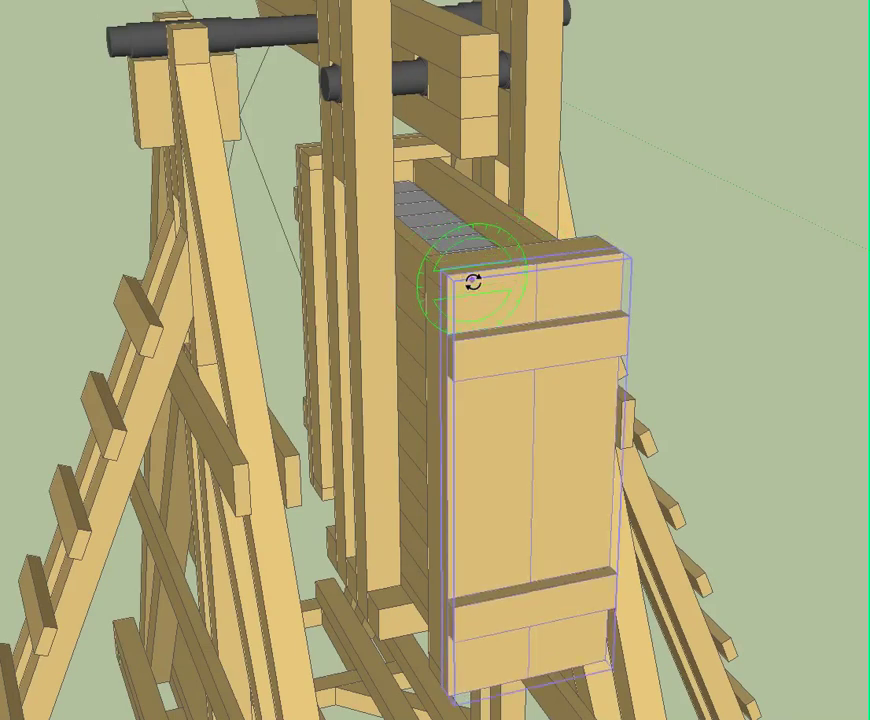
Rotate the counterweight box door open about its top-edge hinge, revealing the grey weight.
right_click(473, 282)
left_click(445, 273)
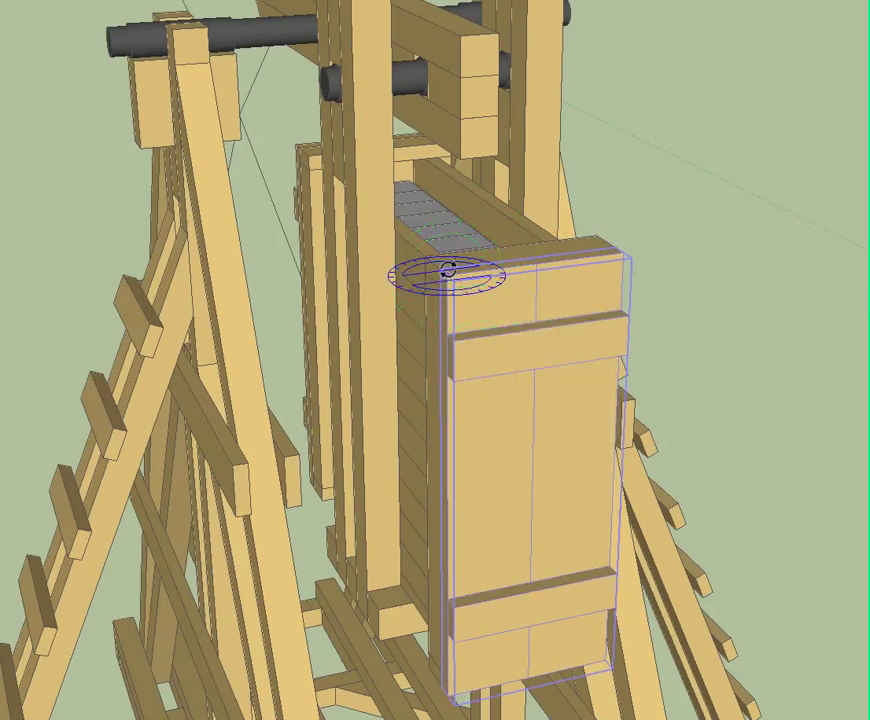
left_click(626, 260)
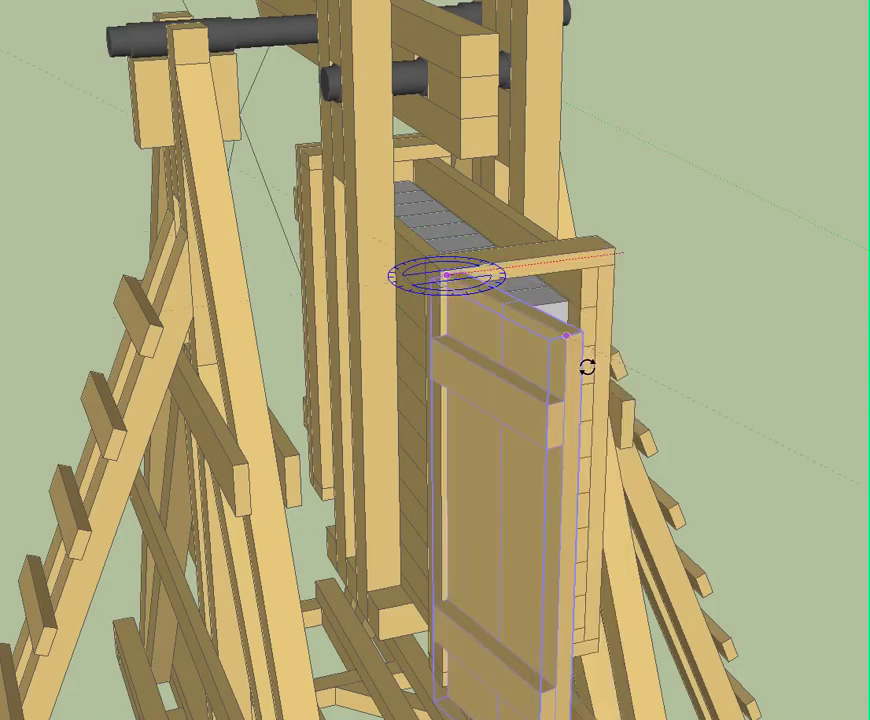